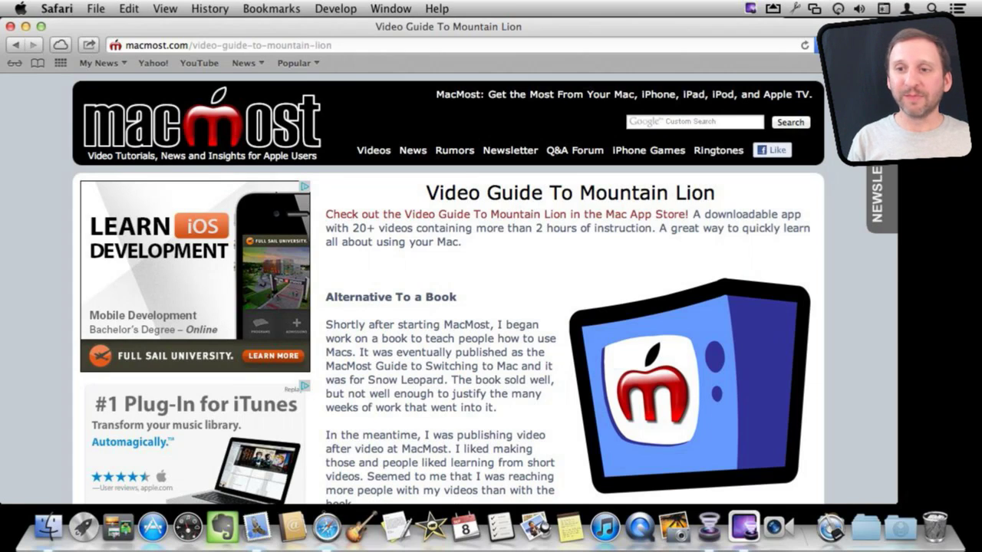
left_click(89, 45)
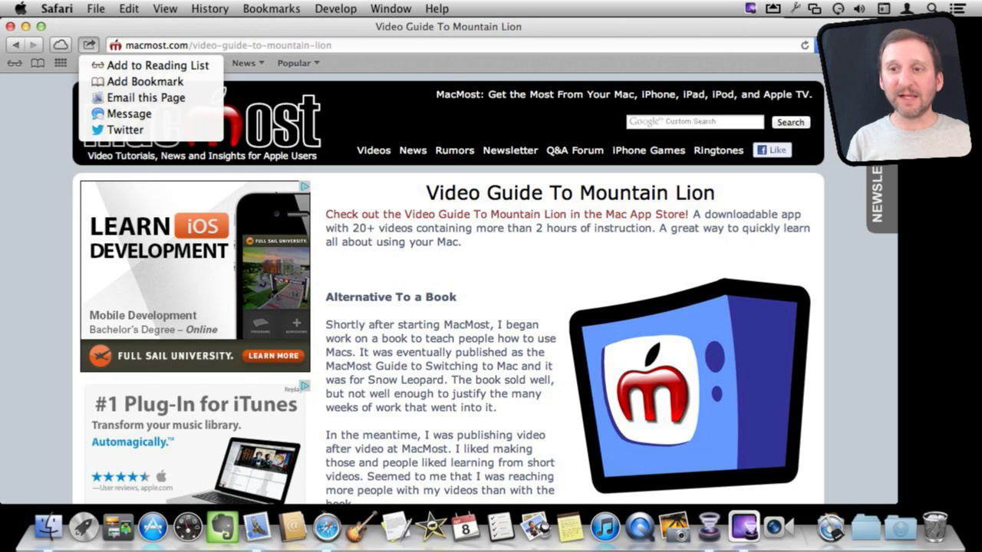
key("Escape")
left_click(96, 9)
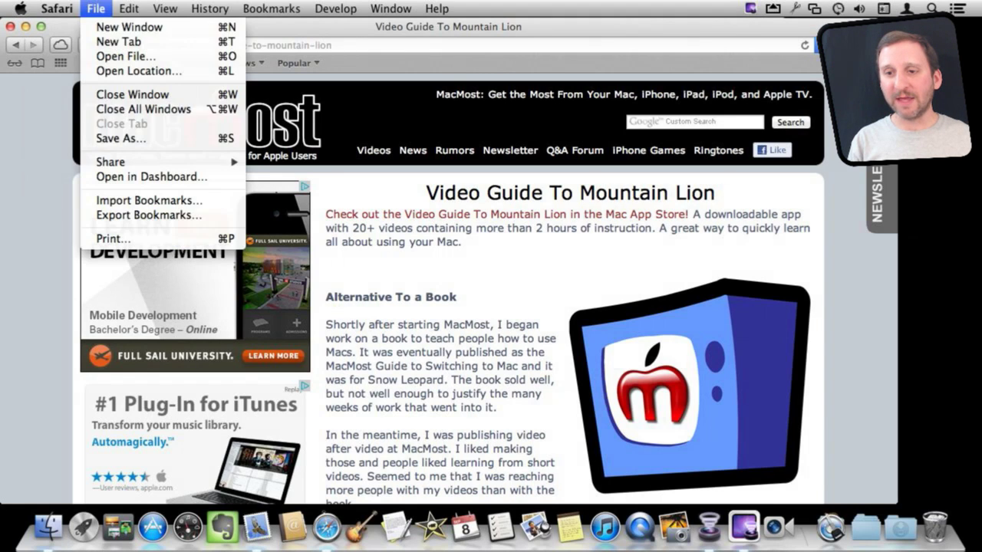
mouse_move(112, 162)
left_click(96, 9)
Step: Share the Video Guide To Mountain Lion page by email and look over the page content in the new message
left_click(89, 46)
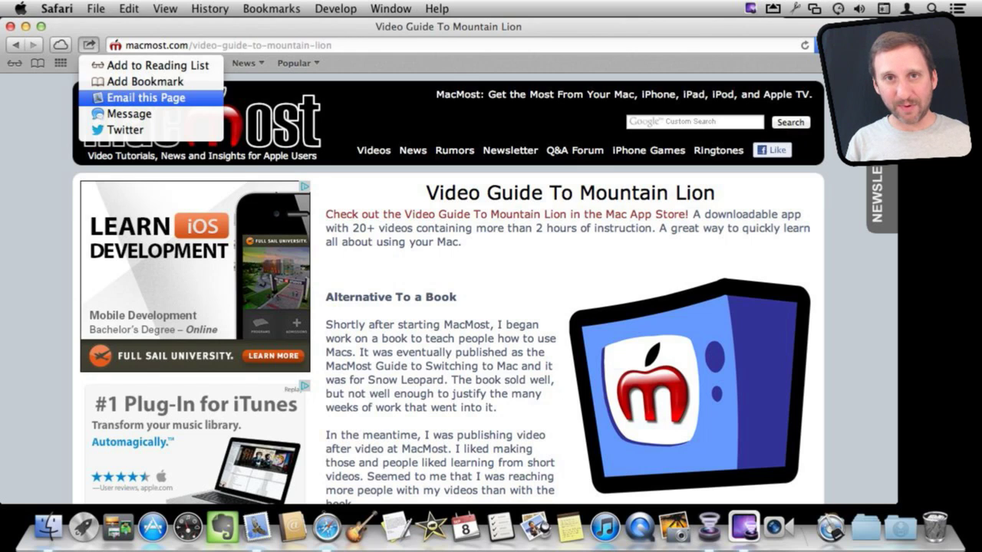
left_click(138, 98)
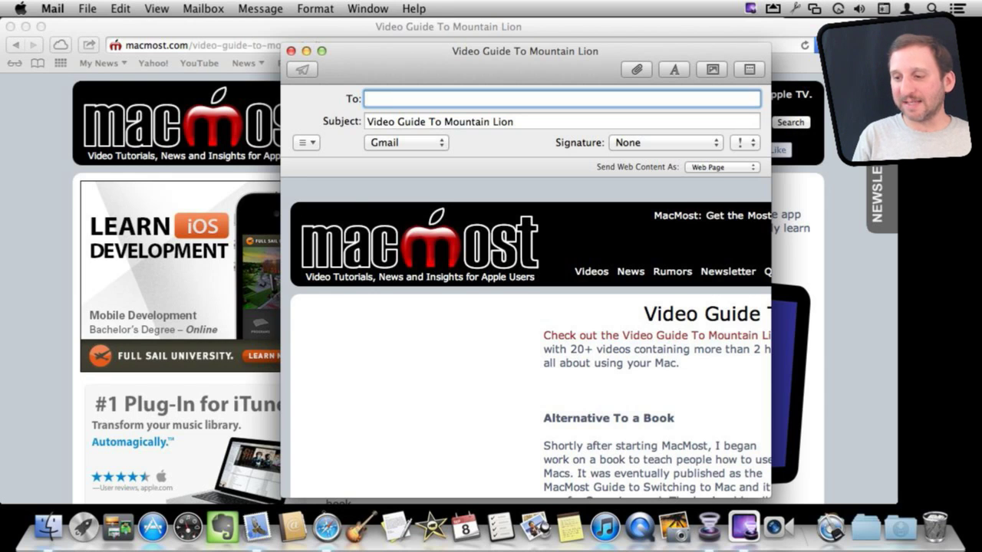
scroll(529, 391, "down", 10)
scroll(529, 392, "up", 10)
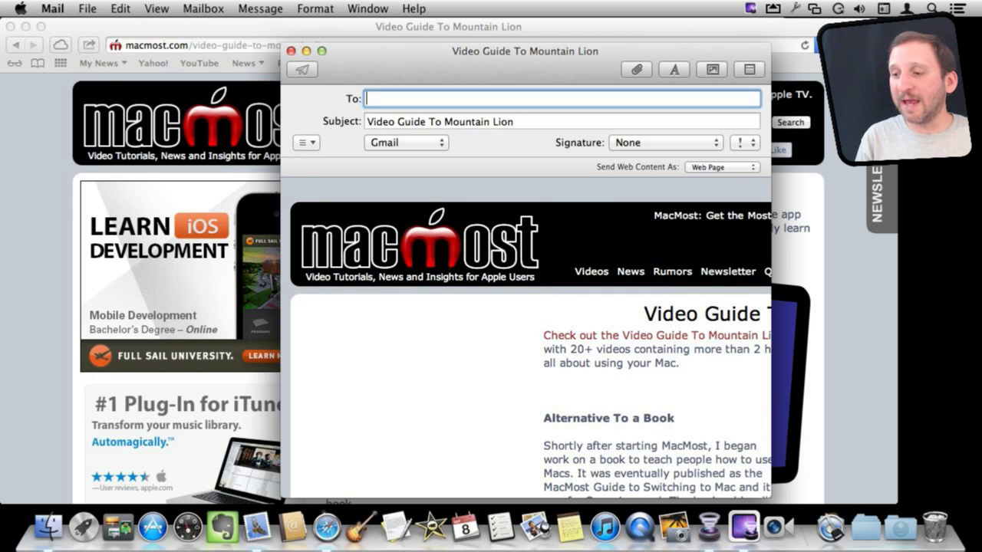
Step: Set the message to send the web content as Link Only
left_click(721, 167)
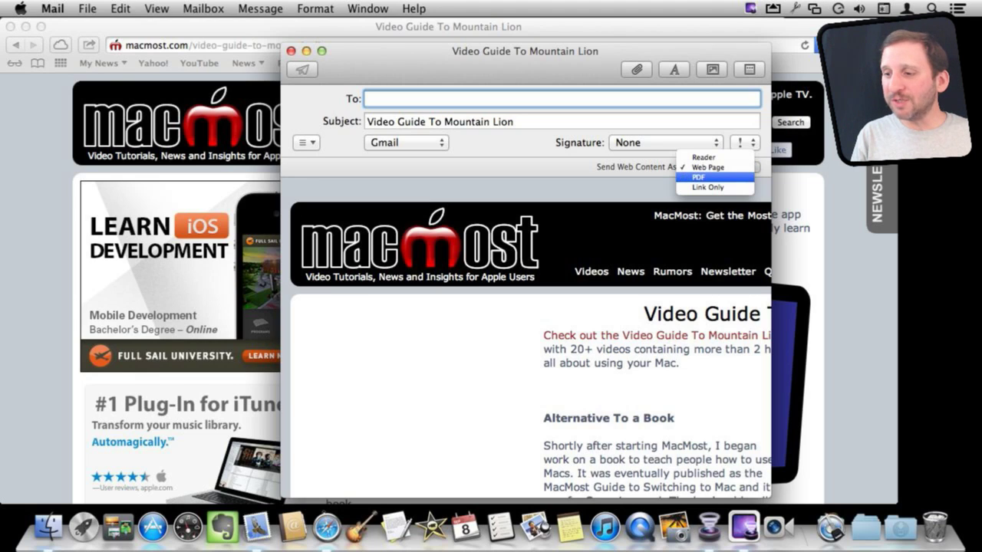
left_click(707, 187)
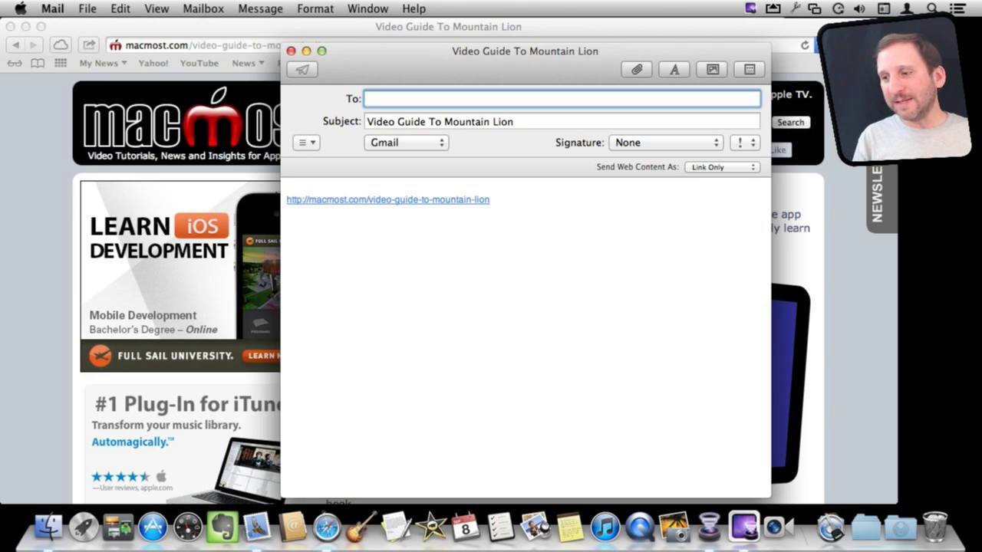
left_click(721, 167)
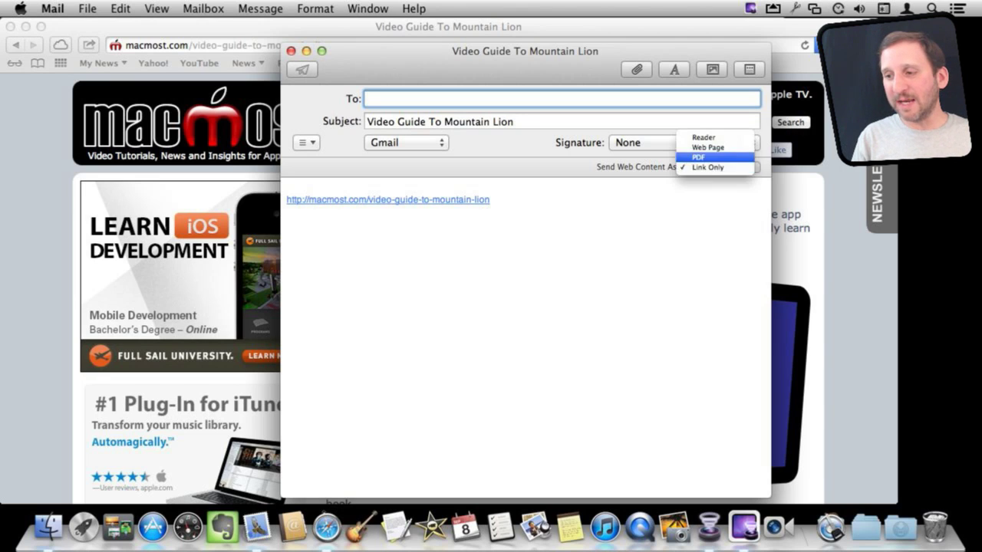
left_click(711, 167)
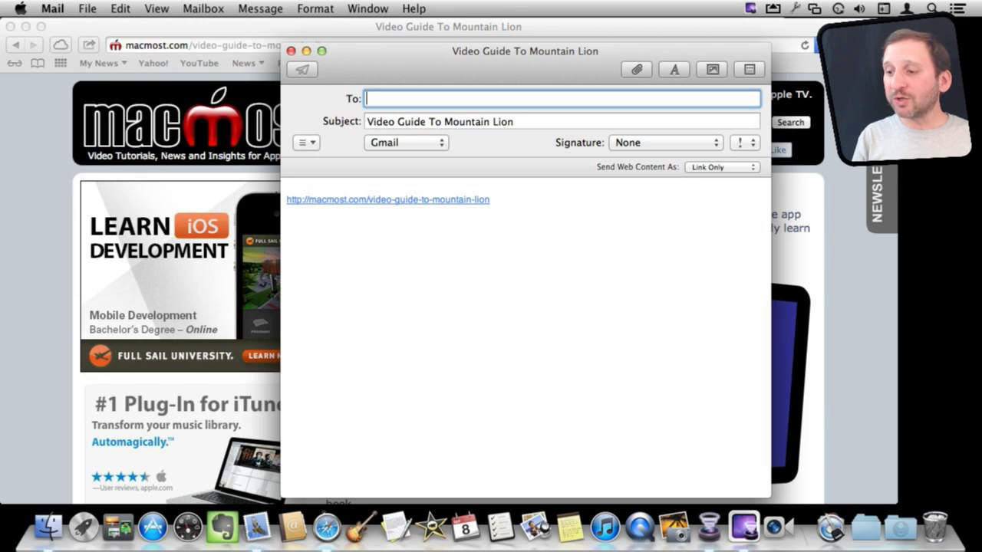
Step: Try sending the web content as Web Page and as PDF
left_click(721, 166)
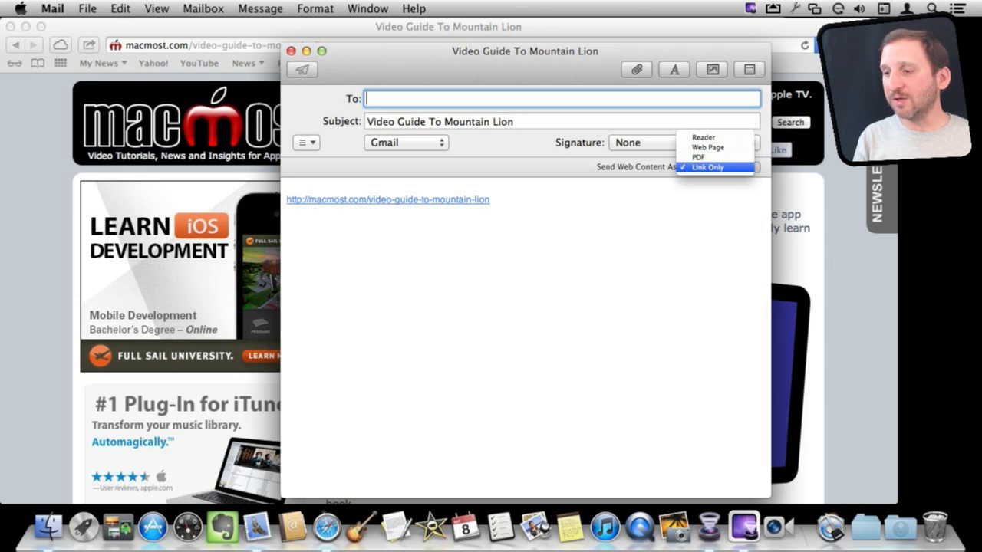
left_click(708, 147)
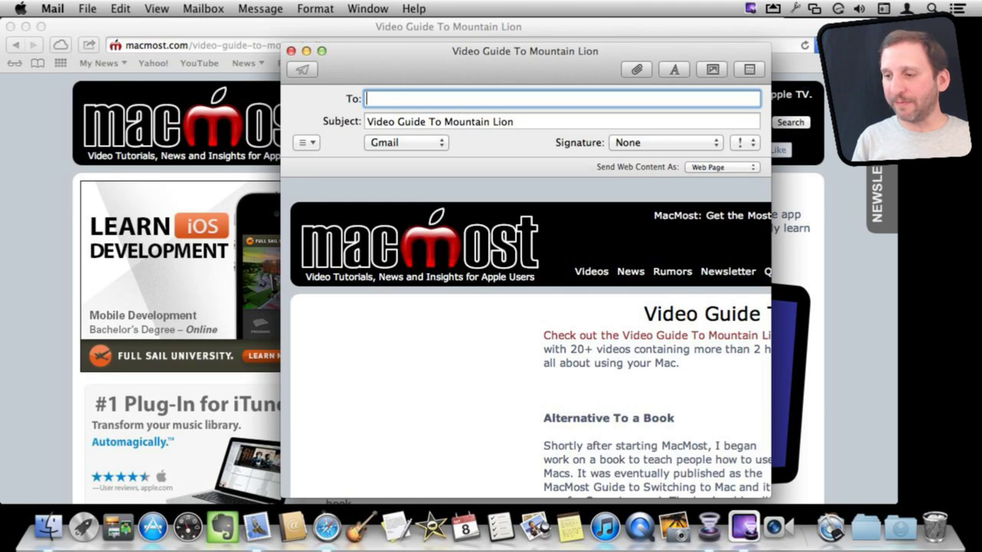
left_click(717, 166)
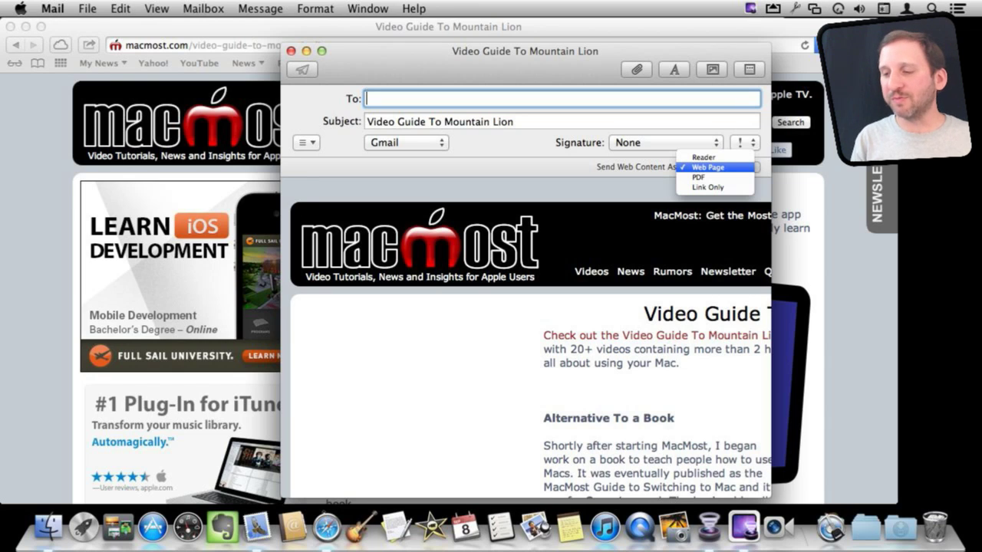
left_click(698, 177)
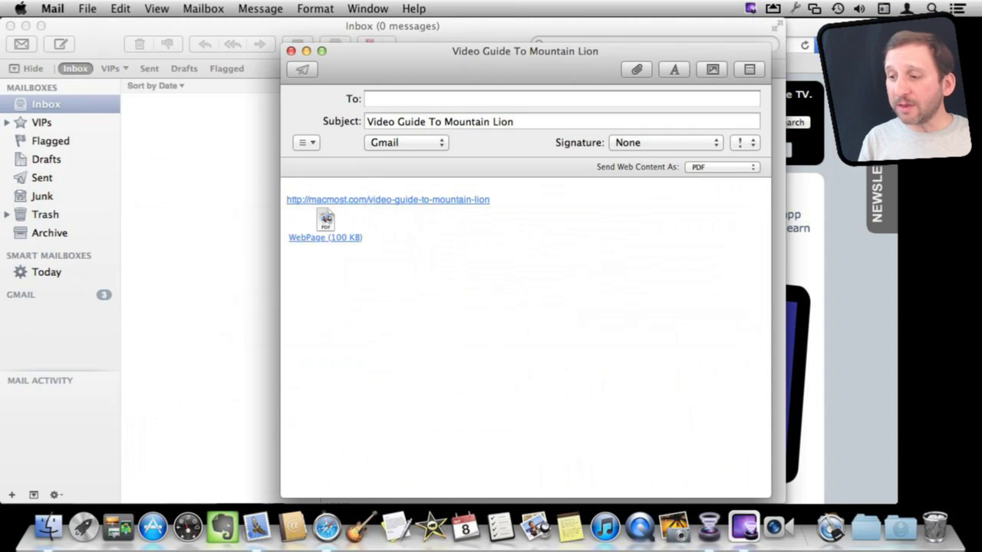
Step: Set the message to send the web content as Reader and look through the whole message body
left_click(717, 166)
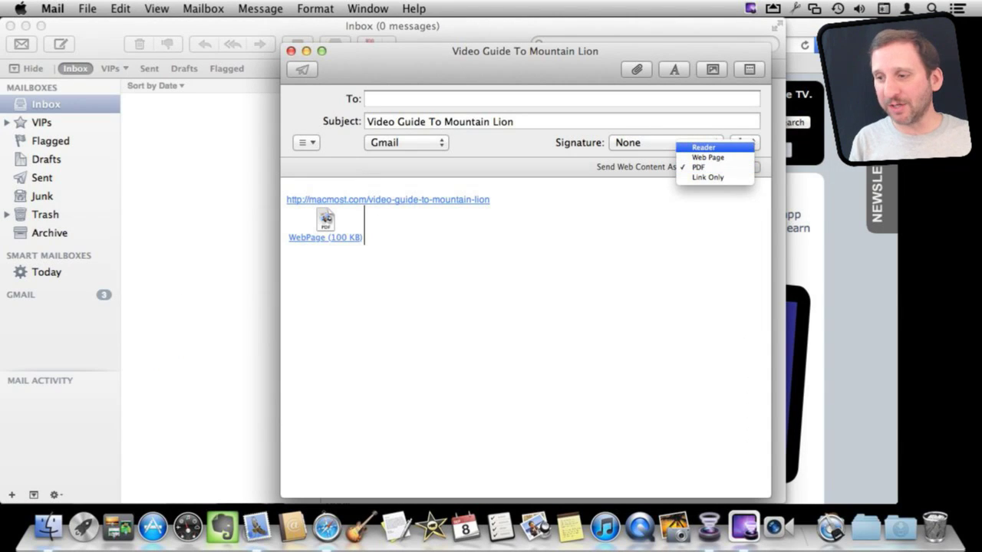
left_click(703, 147)
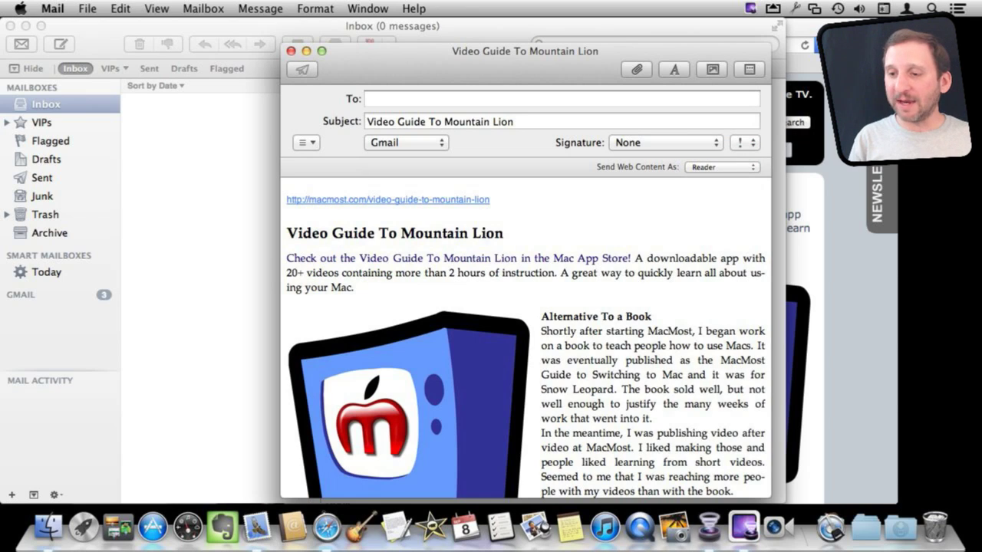
scroll(525, 345, "down", 15)
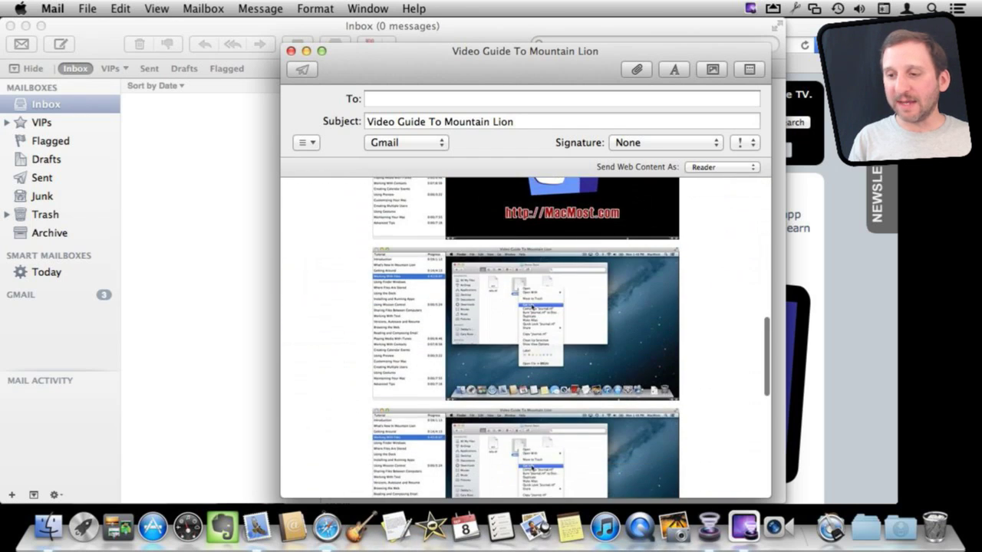
scroll(526, 345, "up", 14)
scroll(525, 345, "up", 2)
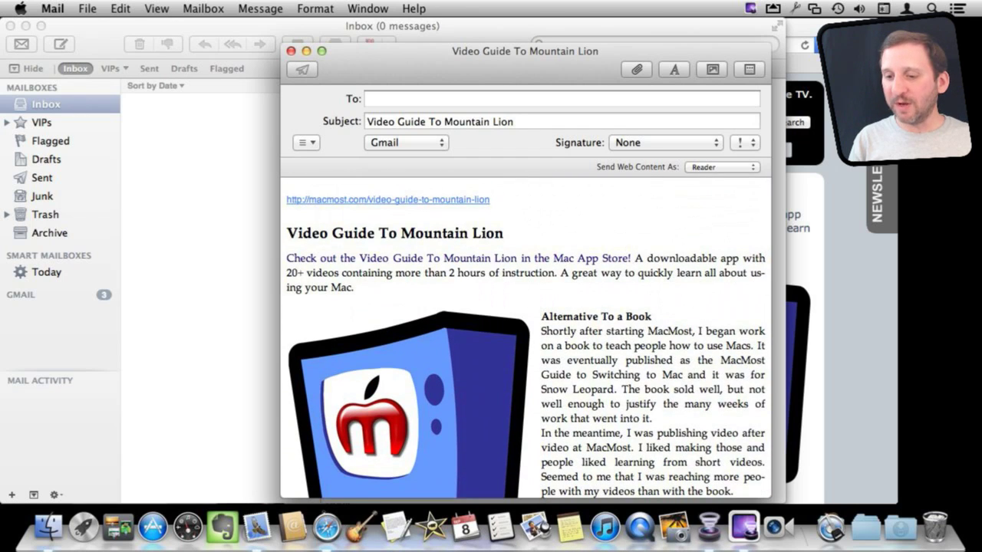
Step: Switch to Safari, narrow its window and show the Video Guide To Mountain Lion page in Reader view
left_click(327, 527)
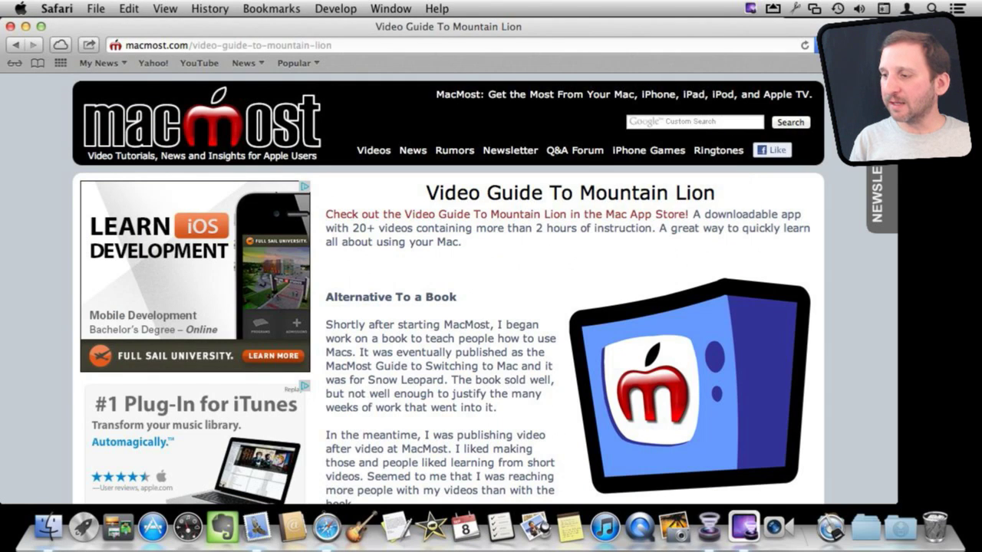
left_click_drag(897, 307, 744, 307)
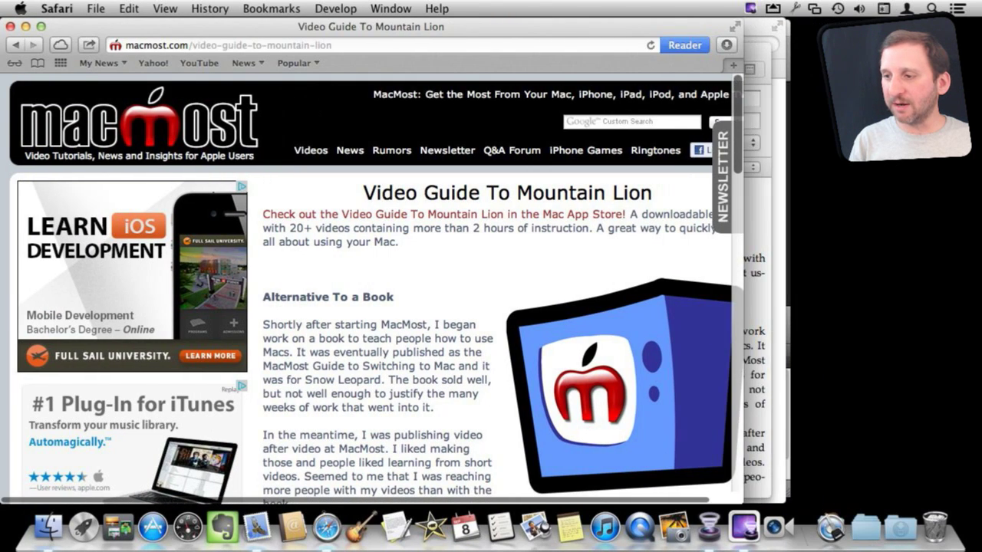
left_click(684, 45)
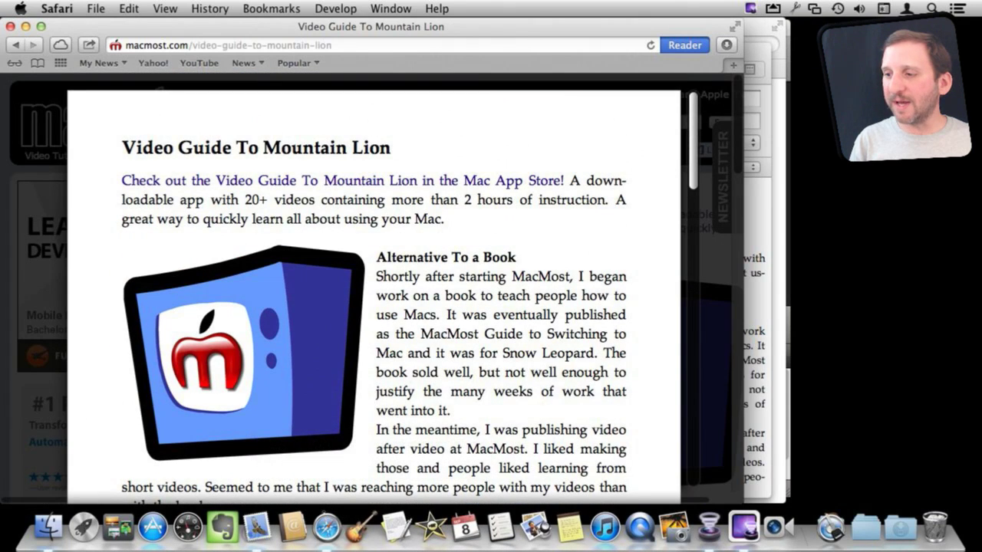
left_click_drag(743, 307, 807, 307)
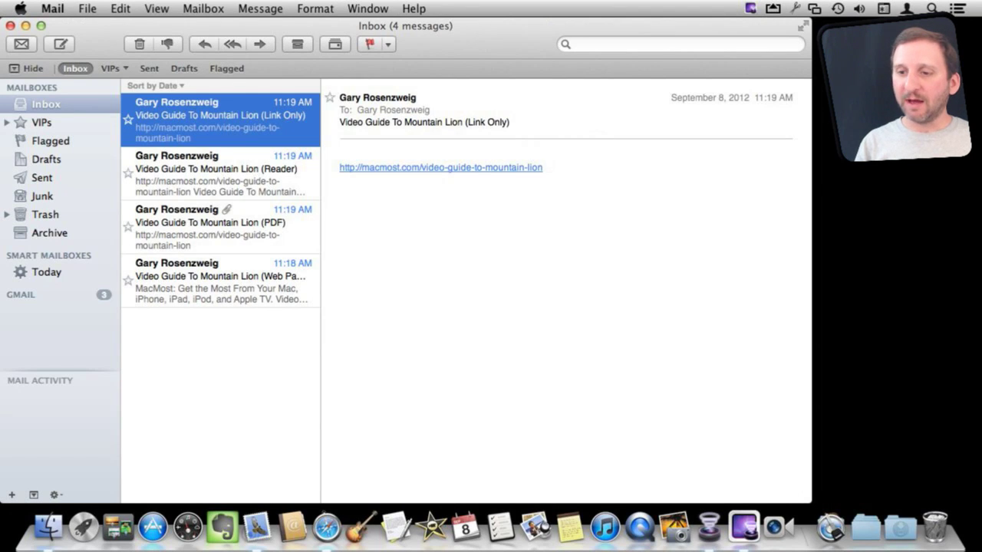
left_click(220, 173)
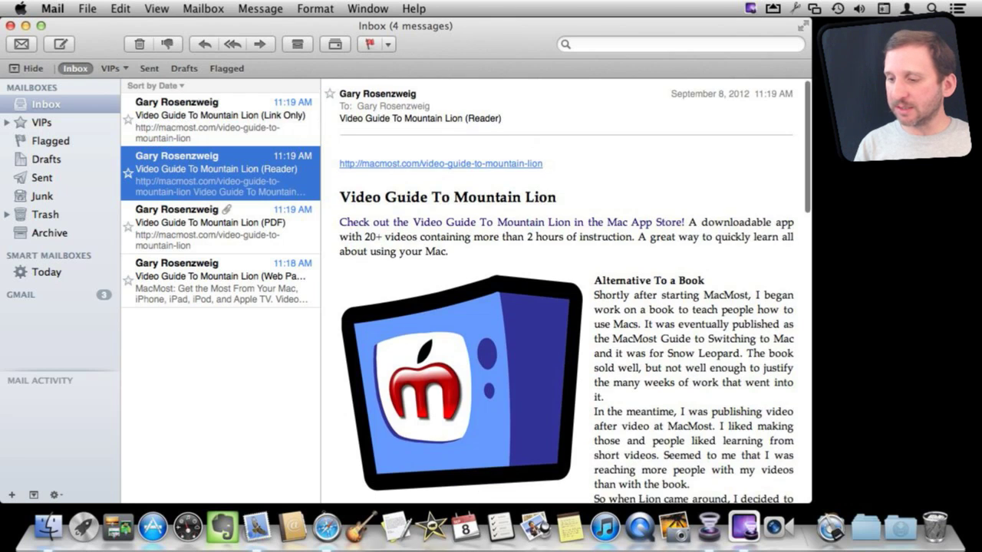
scroll(690, 226, "down", 15)
scroll(566, 292, "down", 10)
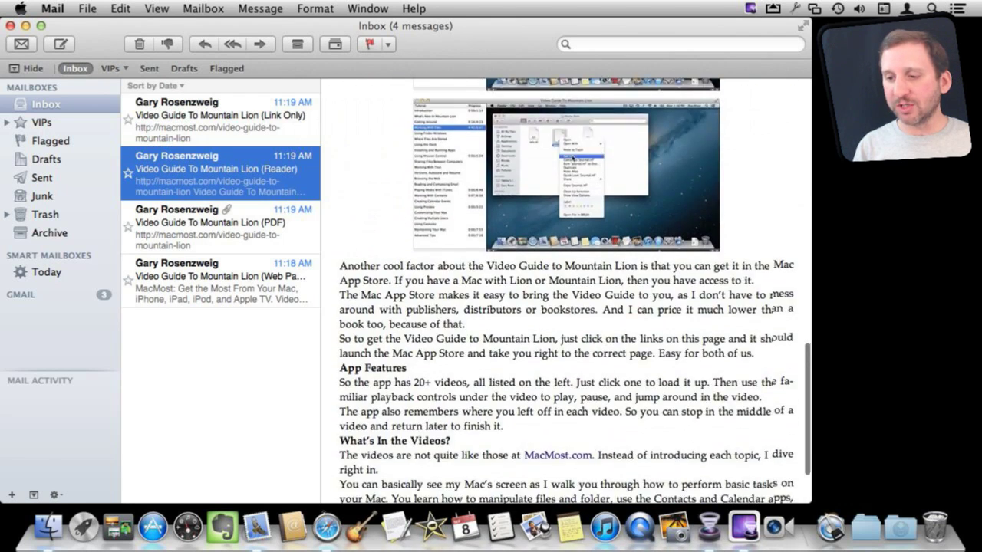
scroll(565, 291, "up", 20)
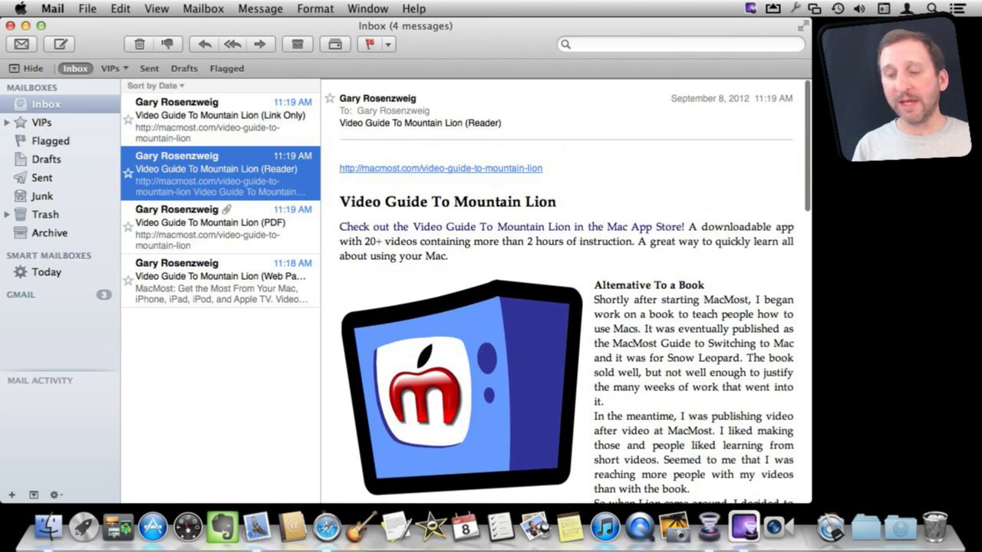
mouse_move(540, 167)
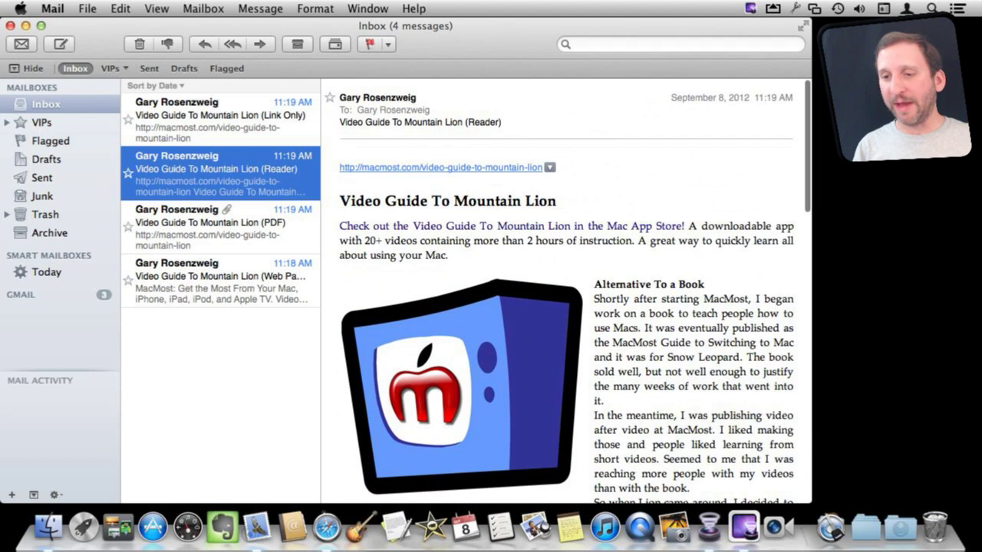
Step: Open the received PDF version of the email and preview both pages of its WebPage.pdf attachment
key("Down")
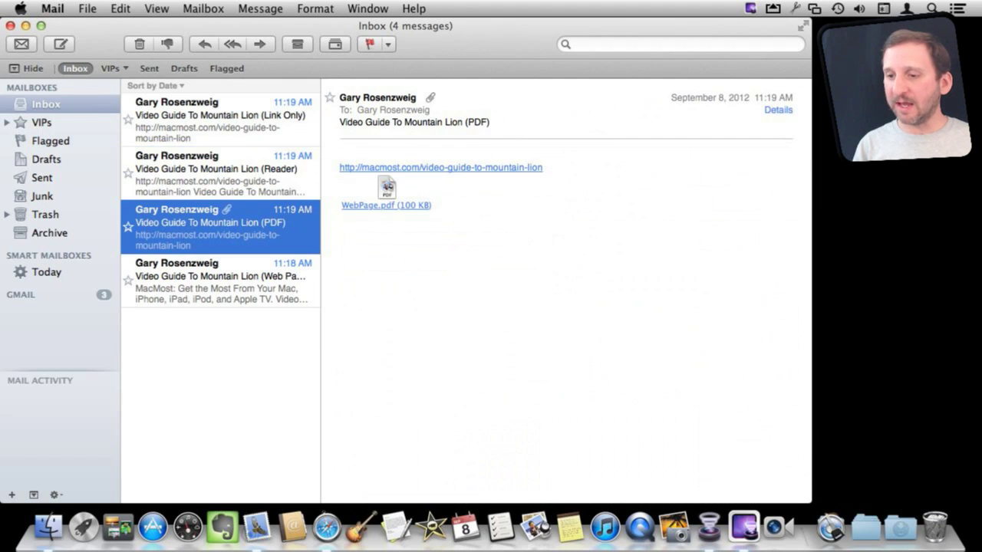
left_click(386, 189)
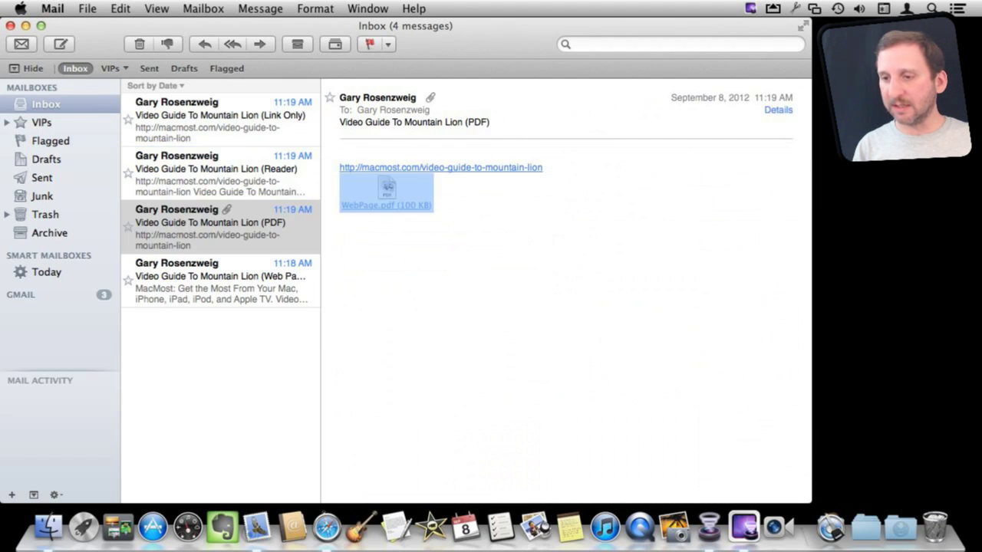
key("space")
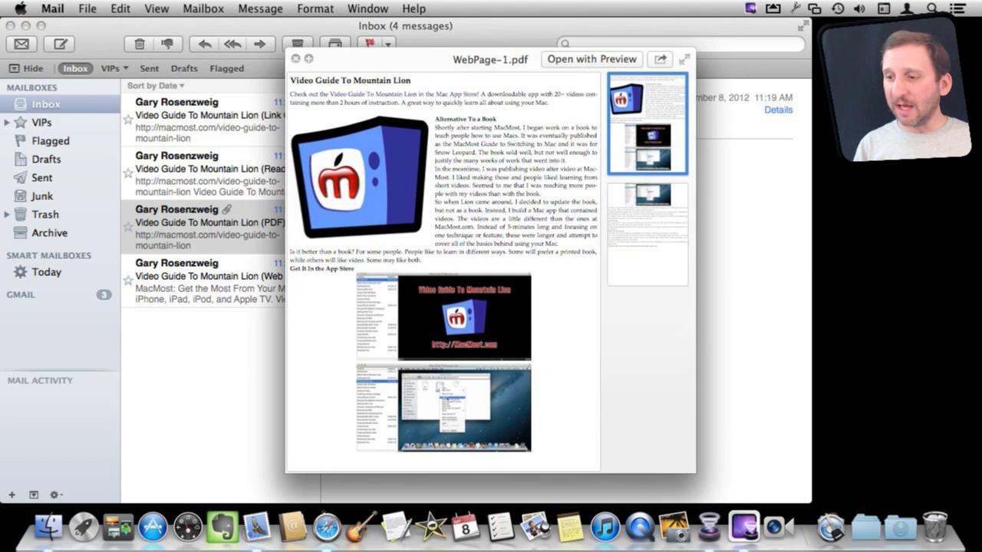
scroll(443, 271, "down", 10)
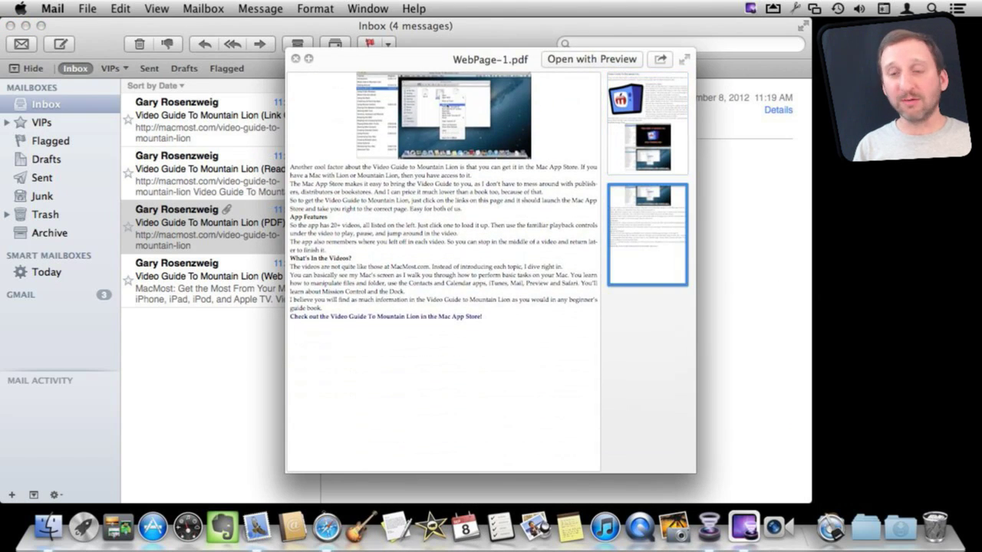
scroll(444, 271, "up", 10)
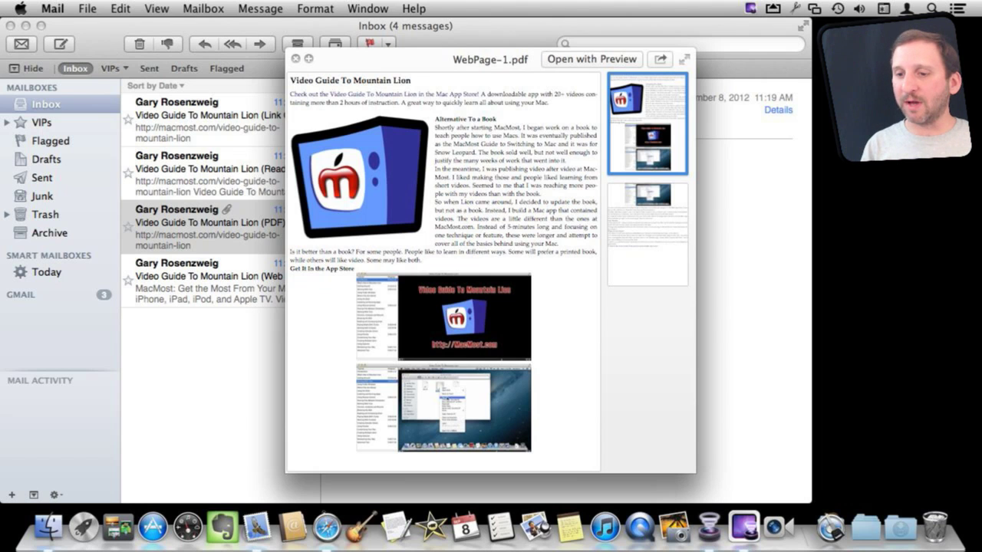
Step: Open the received Web Page version of the email and examine its full width and length
left_click(220, 281)
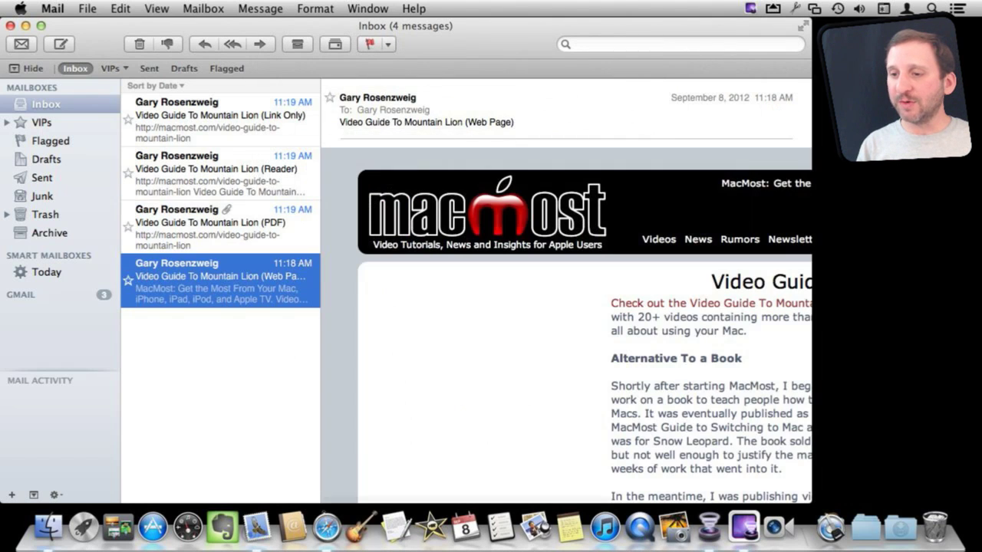
scroll(566, 337, "right", 10)
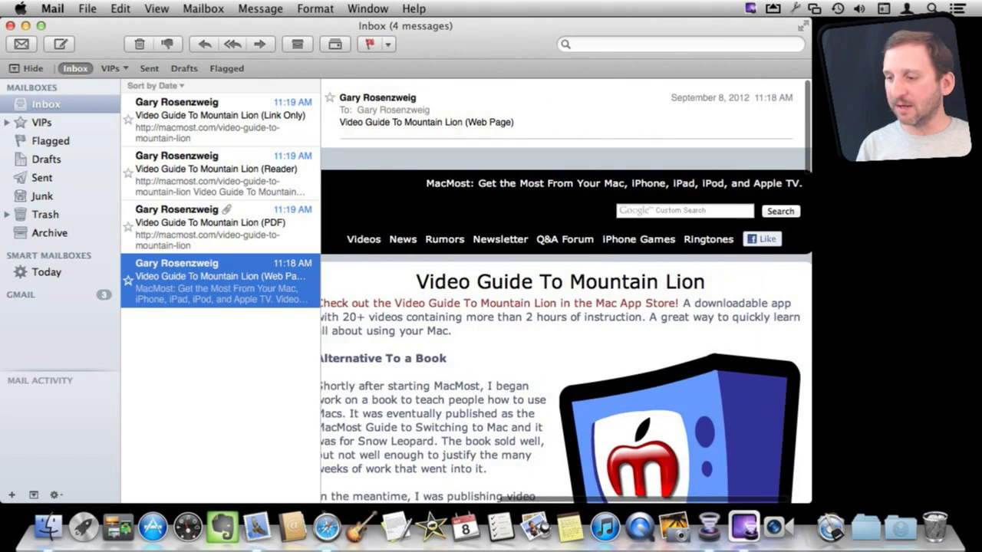
scroll(566, 338, "down", 20)
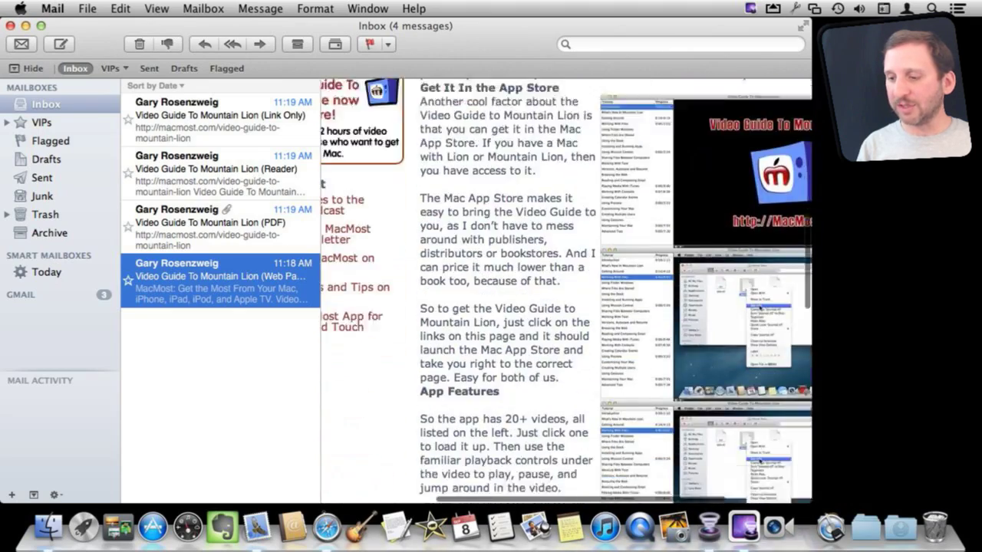
scroll(566, 291, "up", 15)
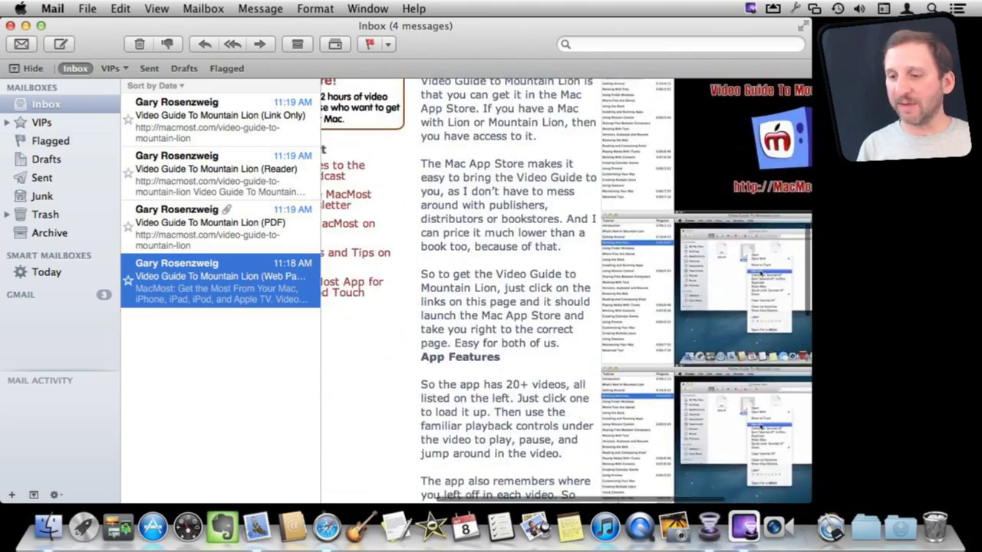
scroll(566, 292, "left", 5)
scroll(566, 292, "down", 10)
scroll(566, 291, "down", 2)
scroll(566, 292, "up", 20)
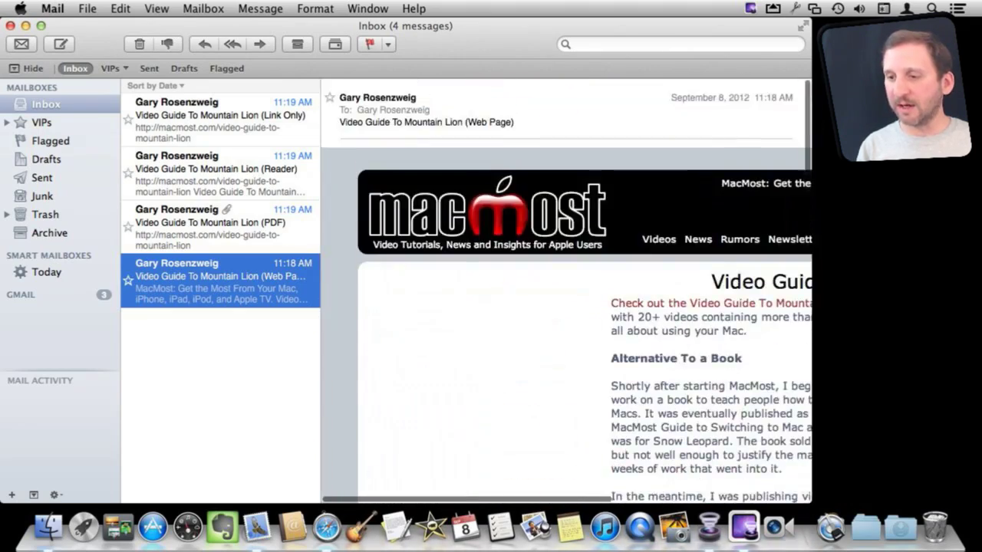
Step: Examine the remaining parts of the Web Page email, across the macmost header and article and down through the message
scroll(566, 292, "right", 5)
scroll(566, 292, "right", 3)
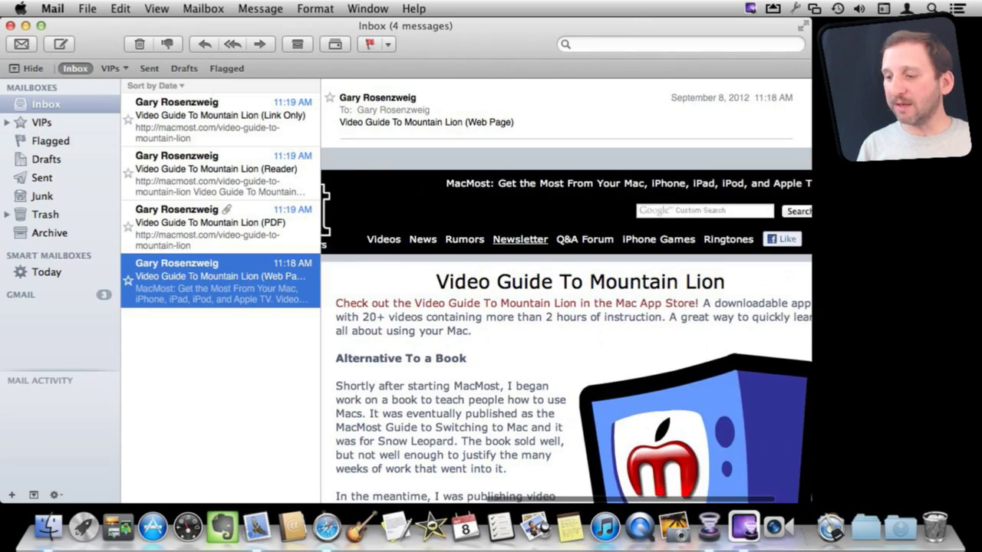
scroll(566, 291, "down", 20)
scroll(566, 291, "up", 15)
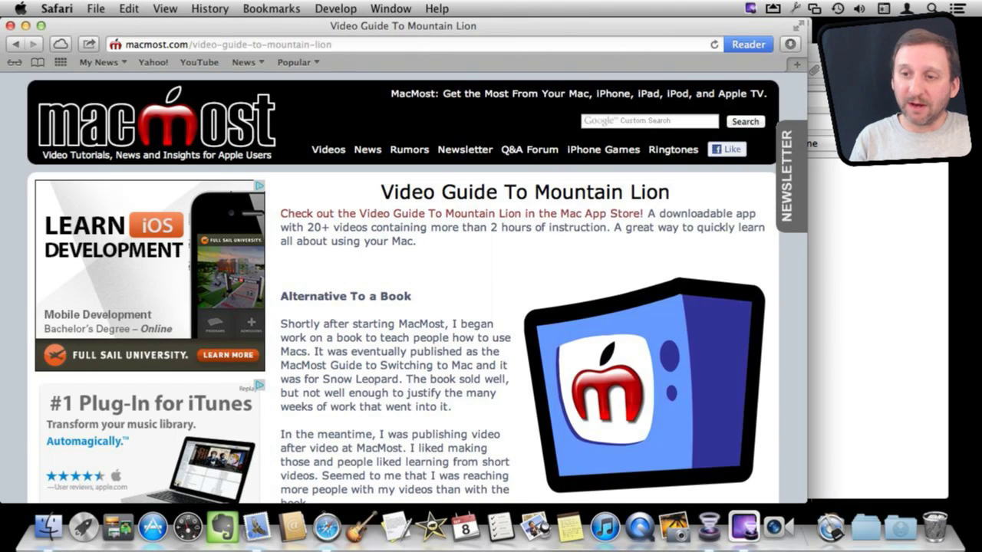
Step: Copy the Mountain Lion page's address from Safari into the new Mail message after "This is a test email." and select the pasted link
key("super+l")
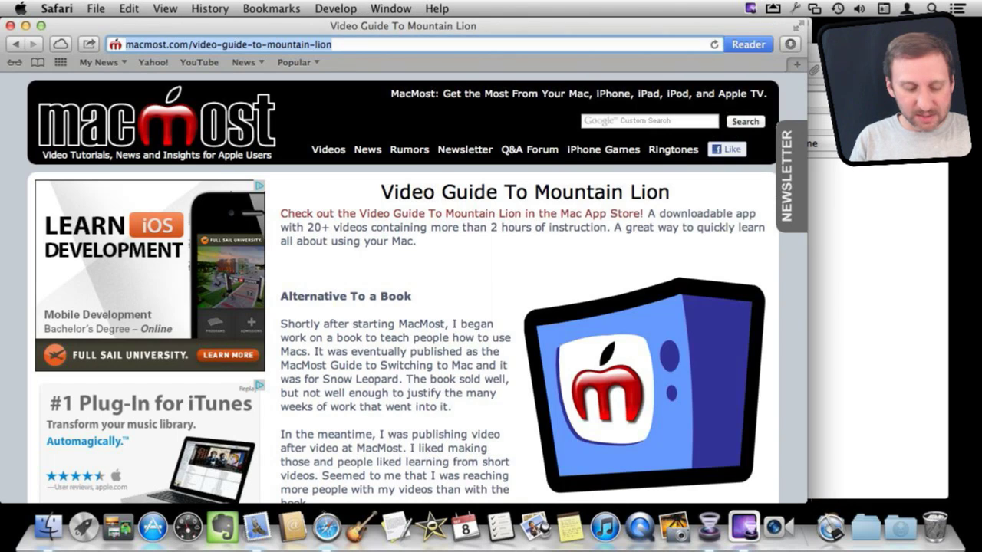
key("super+c")
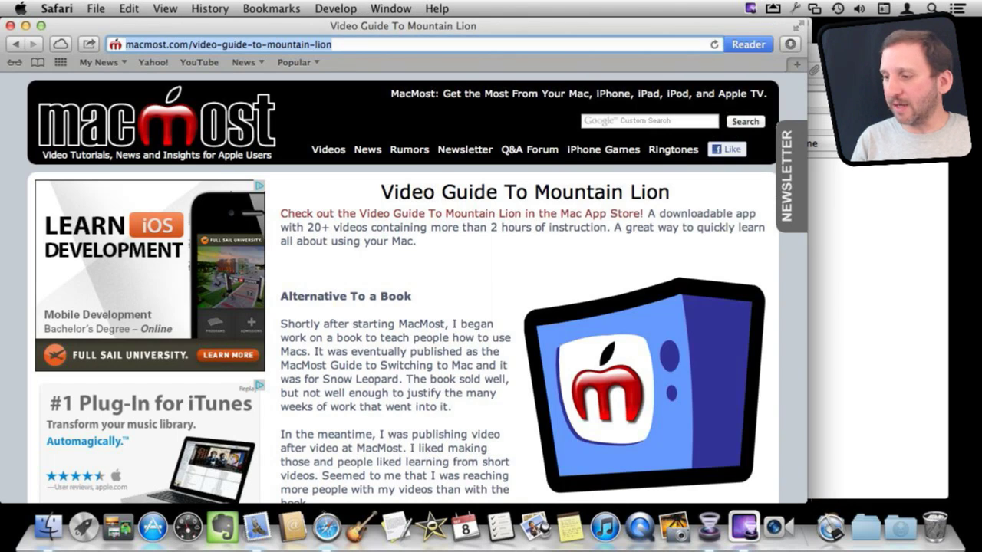
key("super+Tab")
key("super+v")
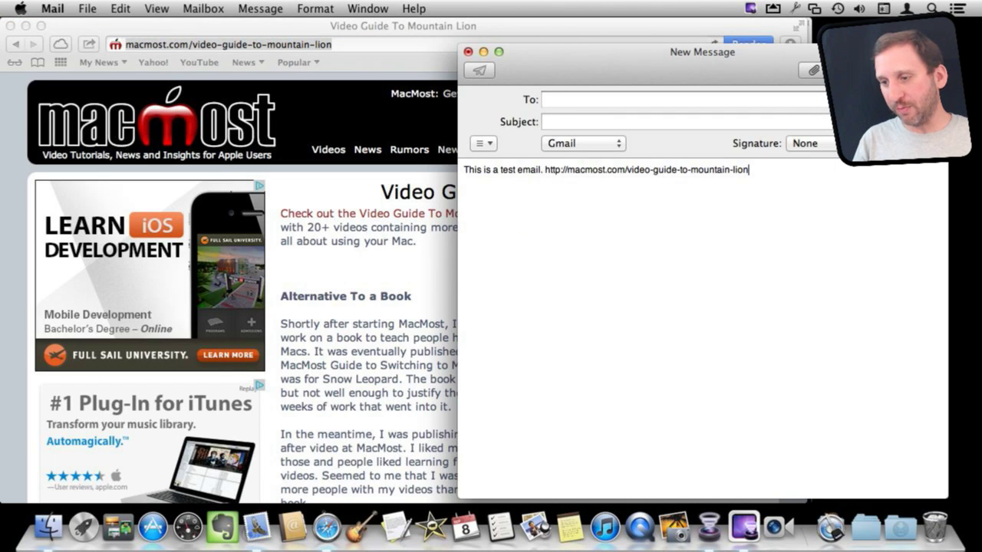
left_click_drag(544, 171, 748, 171)
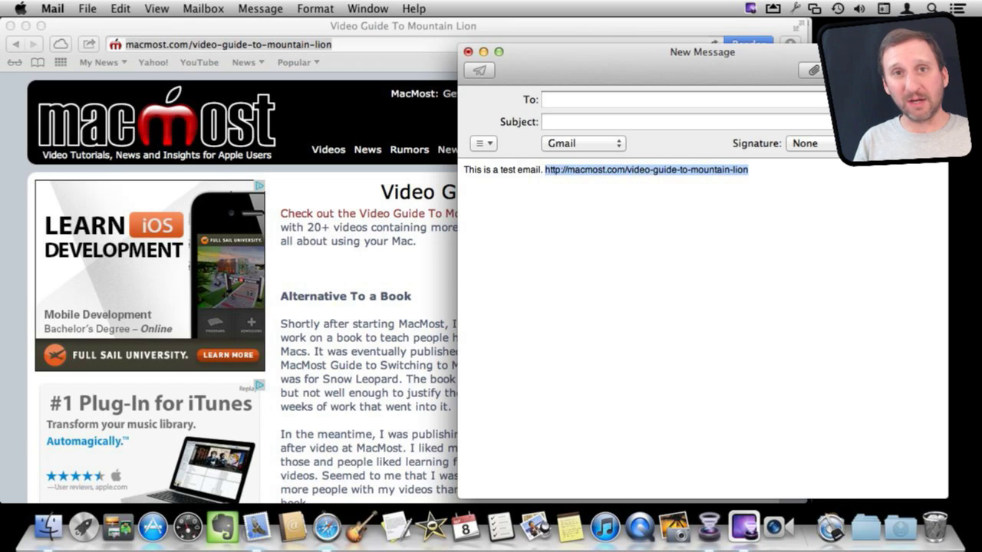